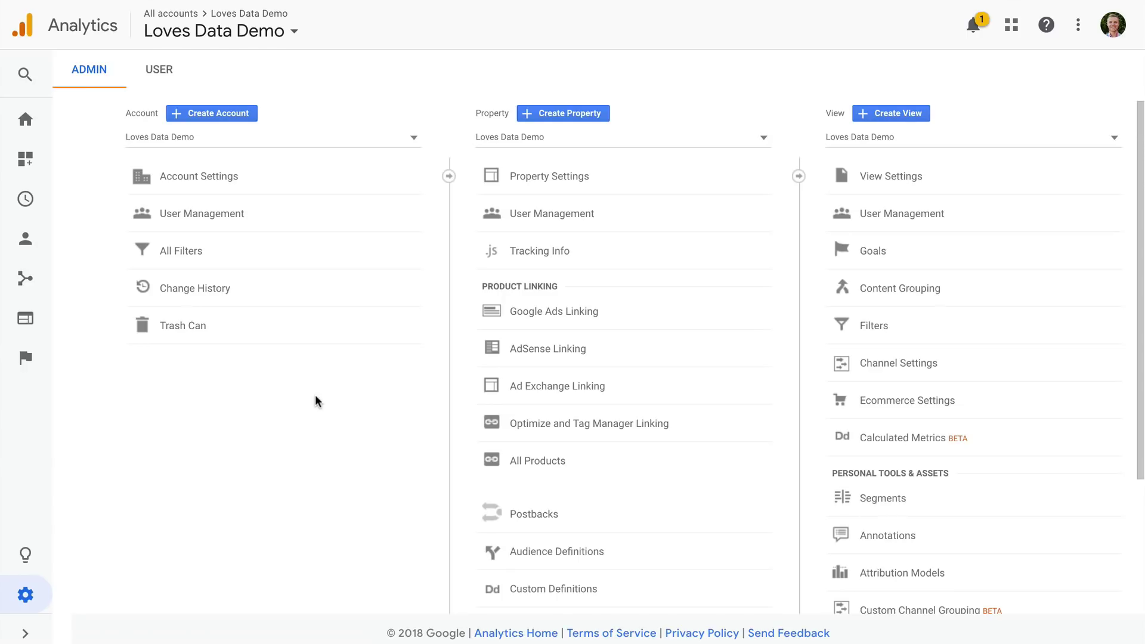
Expand the main navigation to show full labels, then collapse it back to icons
left_click(25, 632)
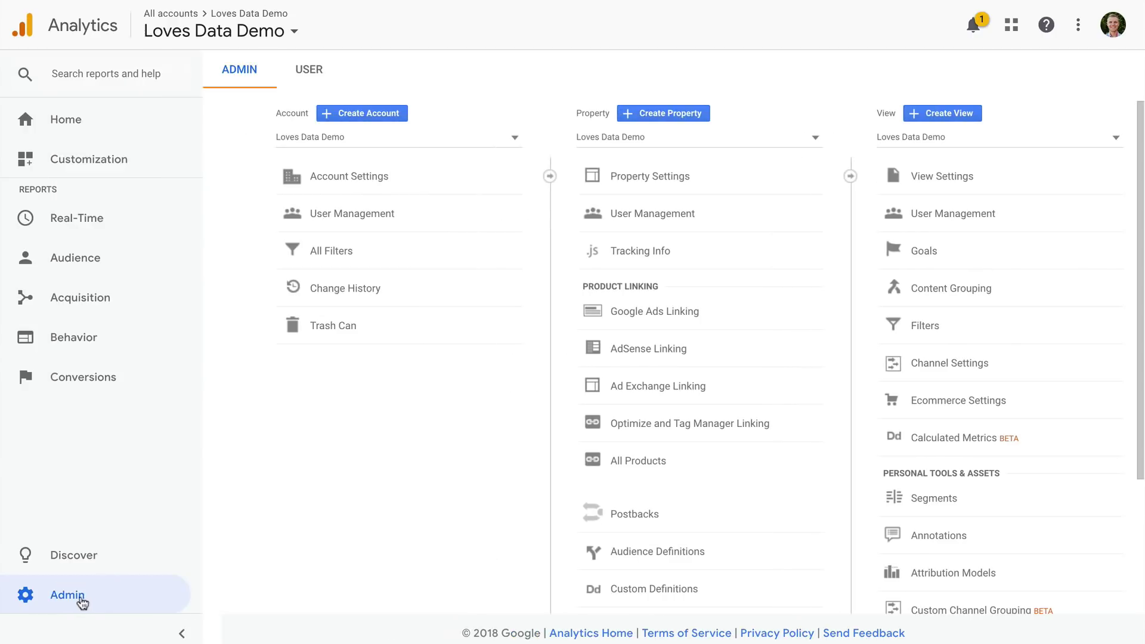
left_click(182, 631)
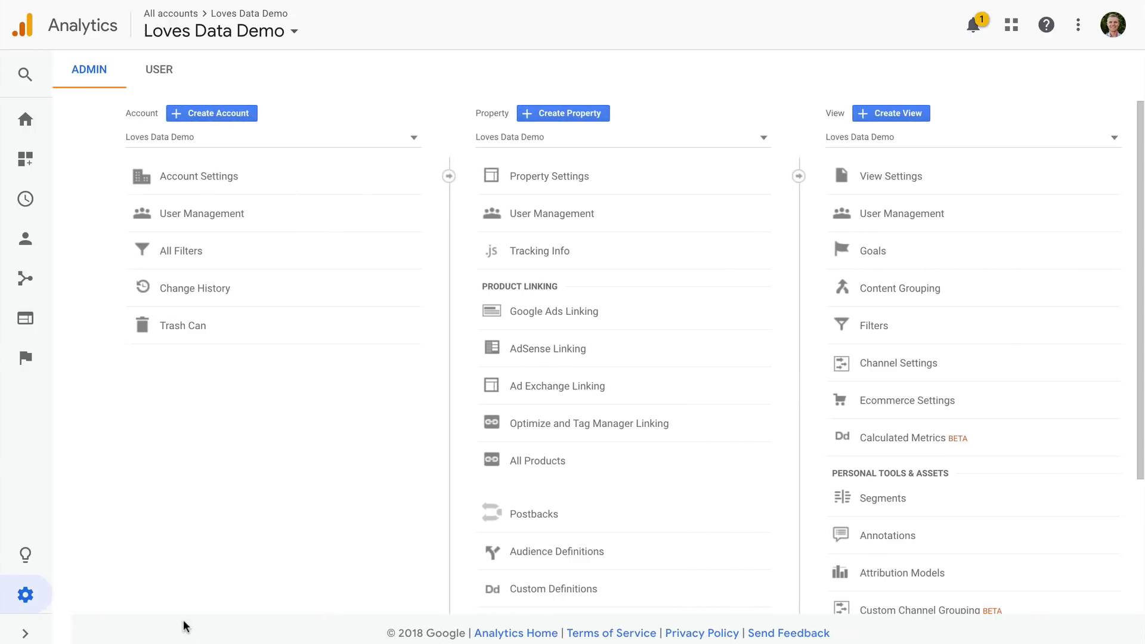
left_click(932, 249)
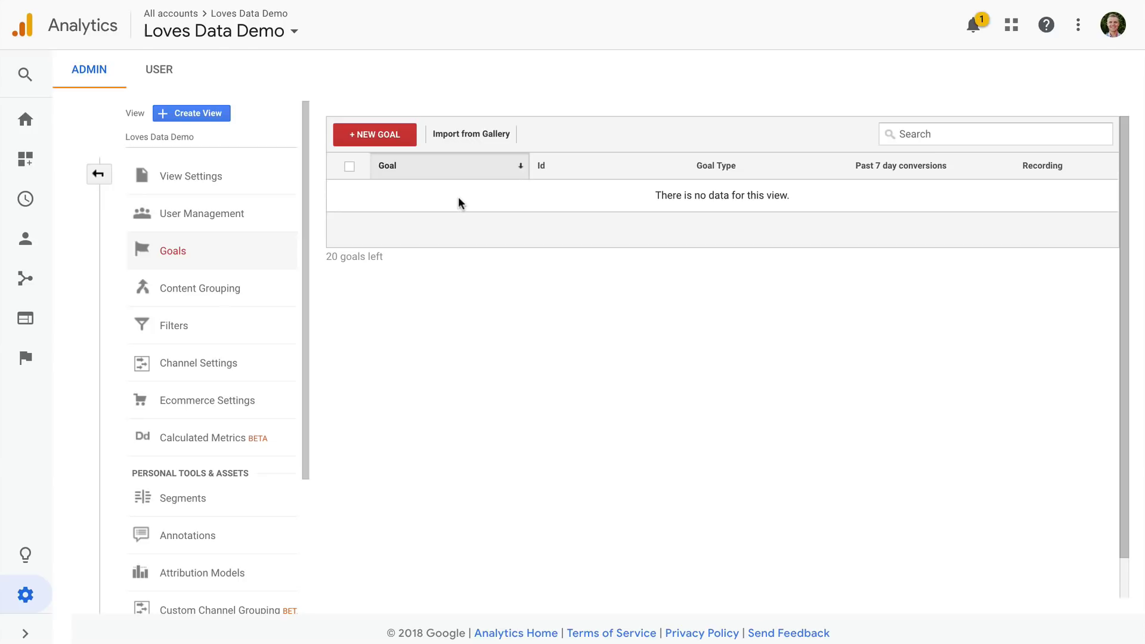
Create a new goal named 'Leads | Macro Conversion', keeping slot Goal Id 1 / Goal Set 1
left_click(407, 146)
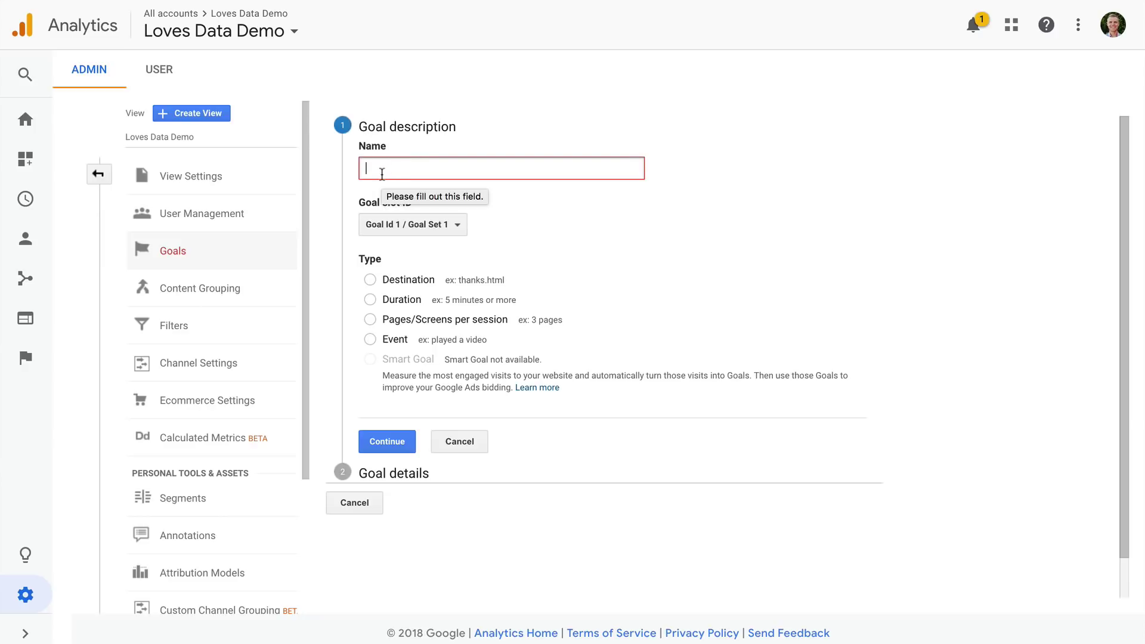
left_click(425, 173)
type("Lea")
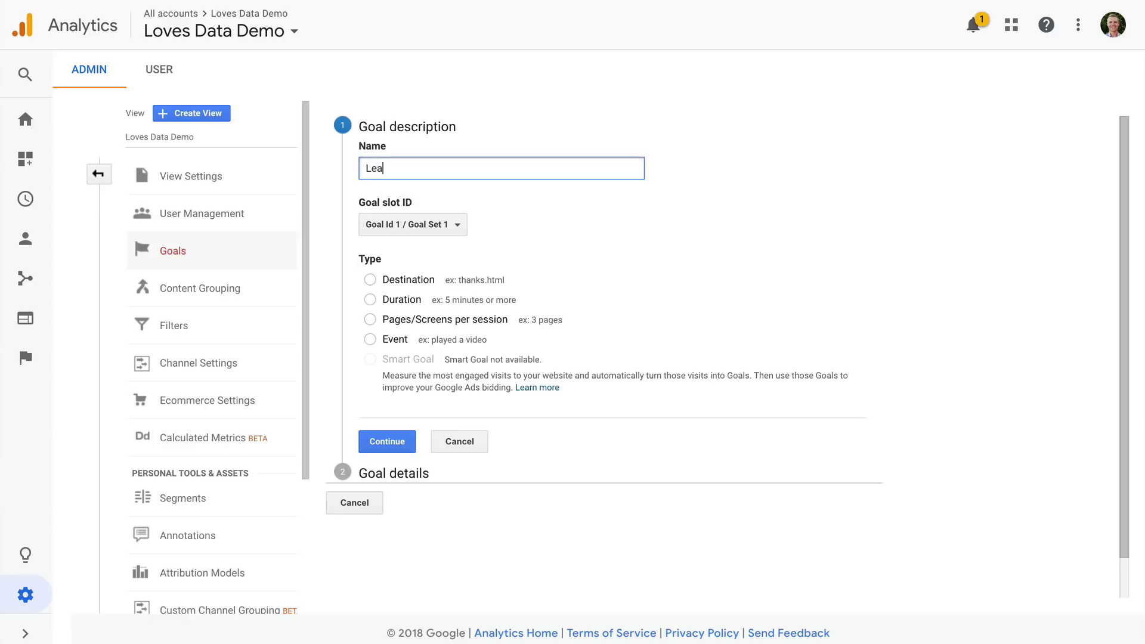
type("ds | Macro Conversion")
left_click(460, 226)
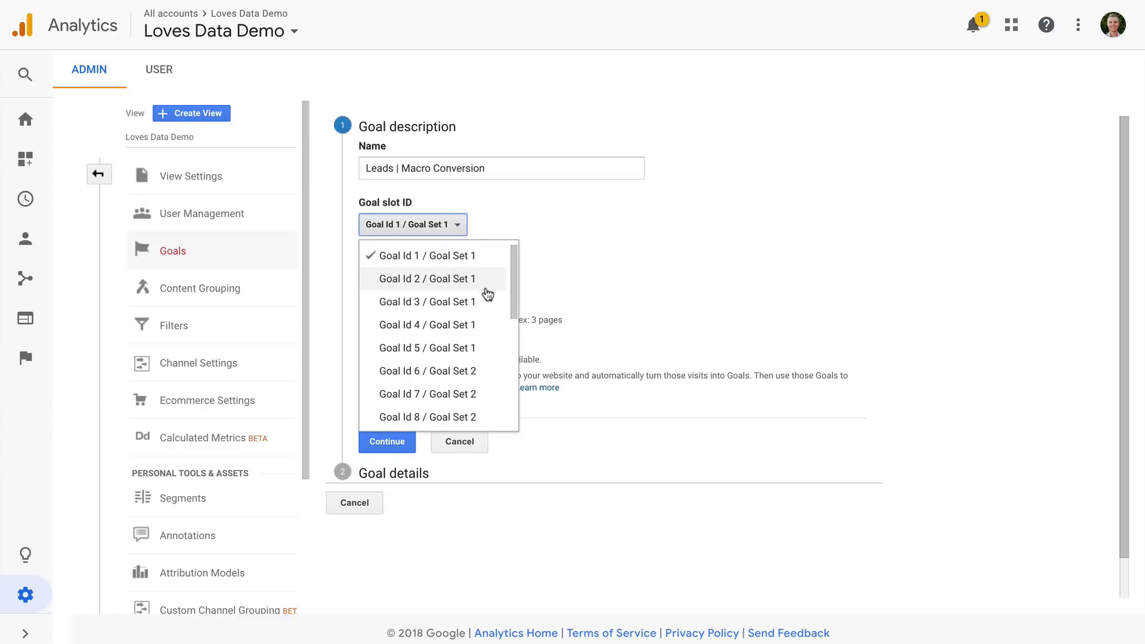
scroll(481, 373, "down", 2)
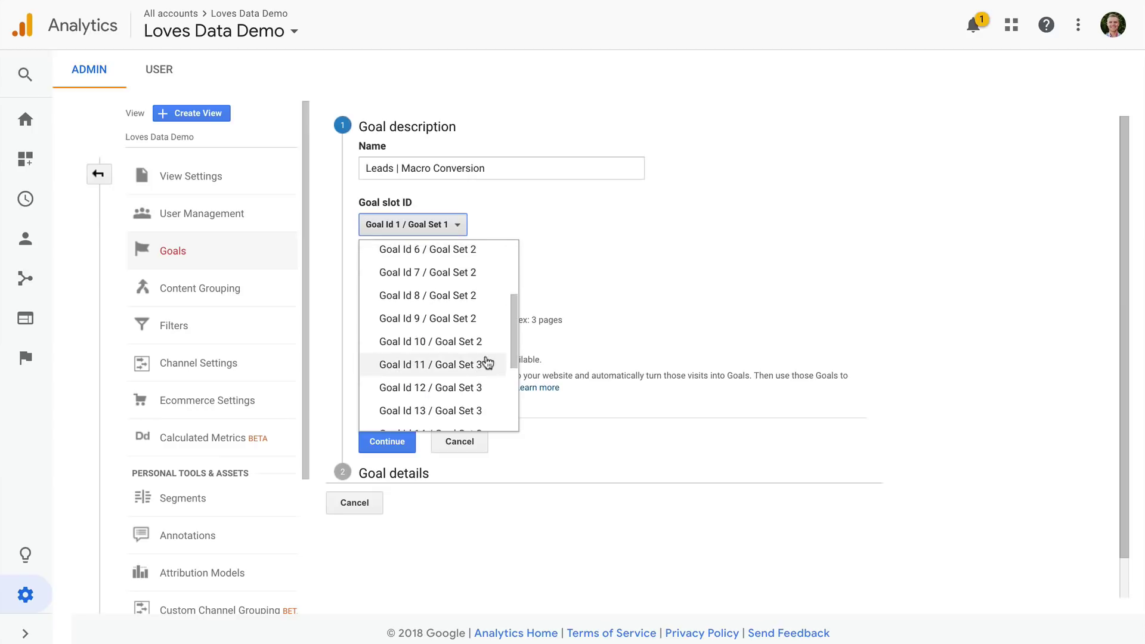
scroll(481, 373, "down", 3)
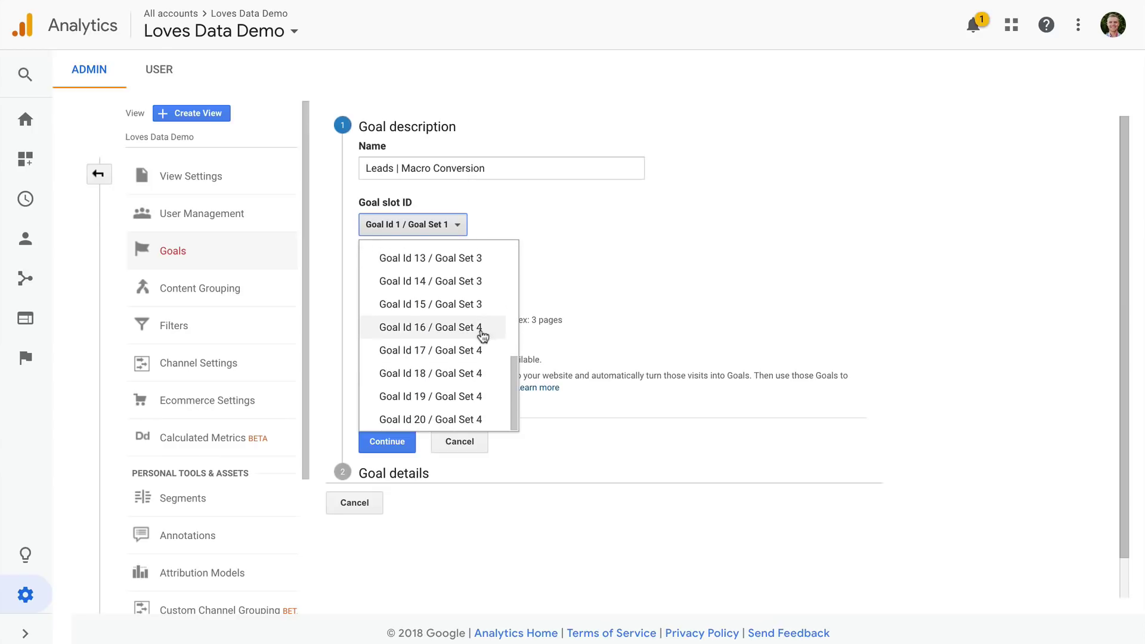
left_click(570, 263)
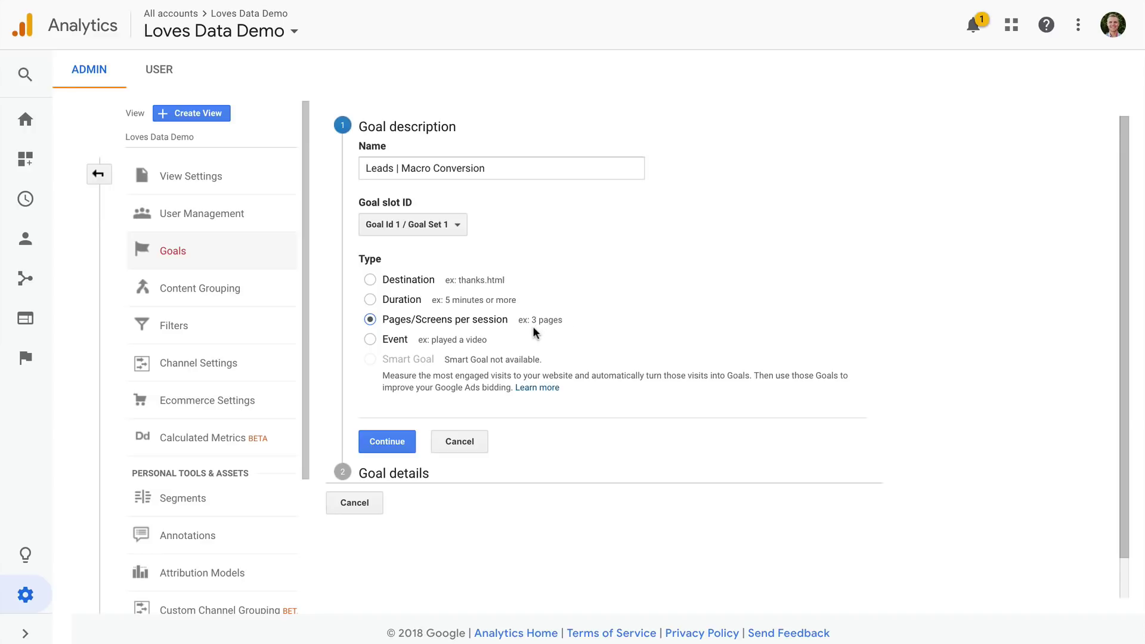
Select Event as the goal type
left_click(370, 339)
left_click(42, 630)
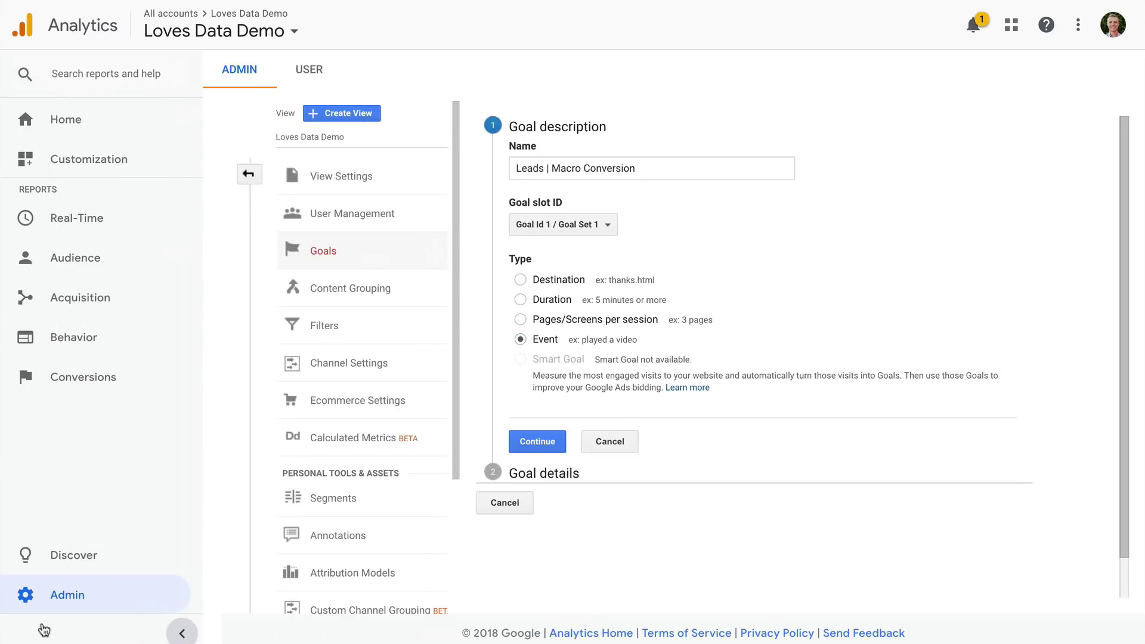
left_click(167, 341)
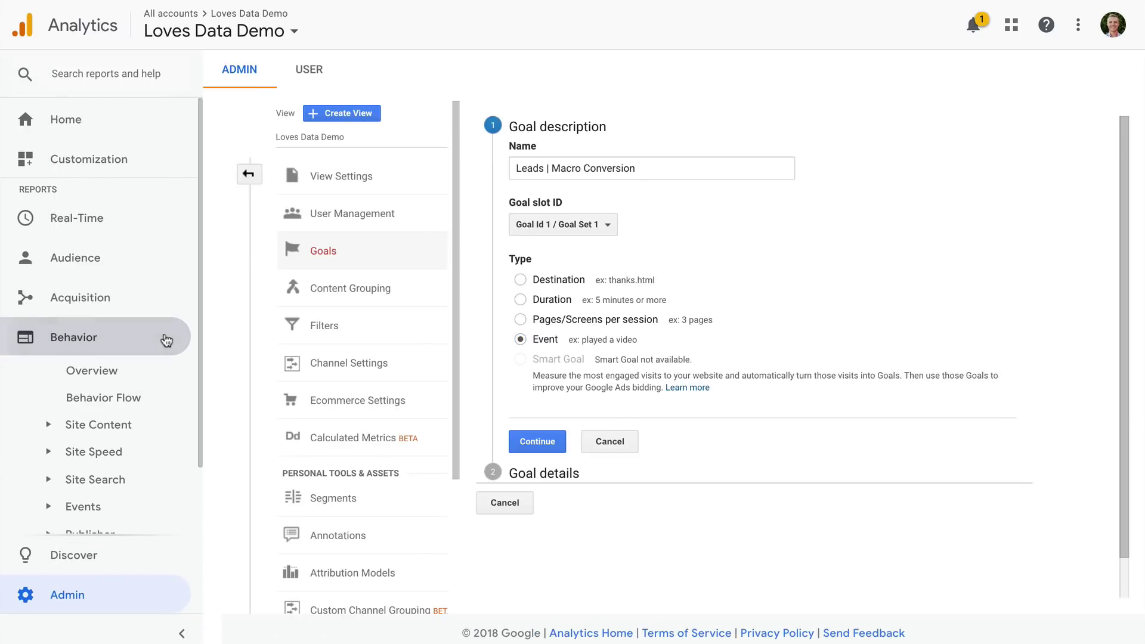
scroll(161, 401, "down", 1)
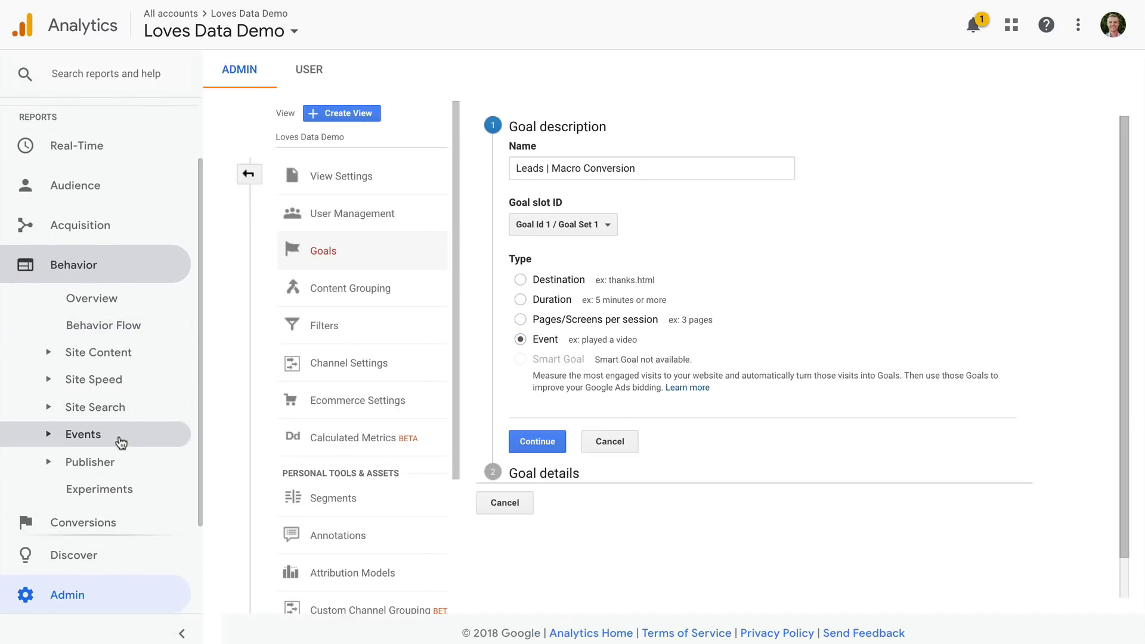
left_click(182, 633)
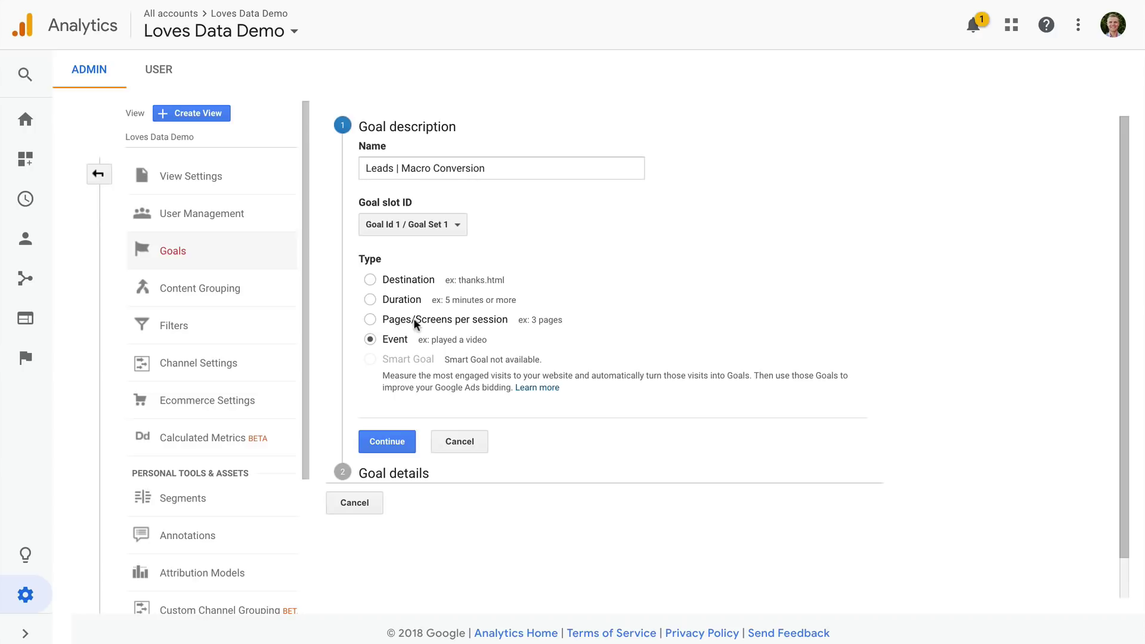
Switch the goal type to Destination and continue to the destination details
left_click(370, 280)
left_click(407, 441)
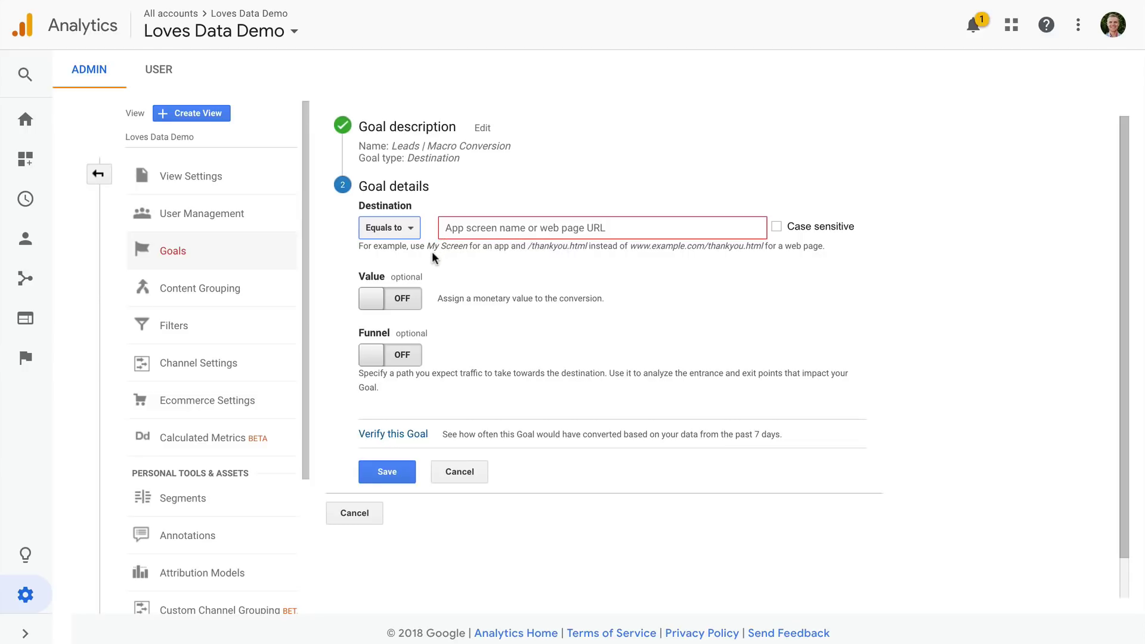
left_click(457, 230)
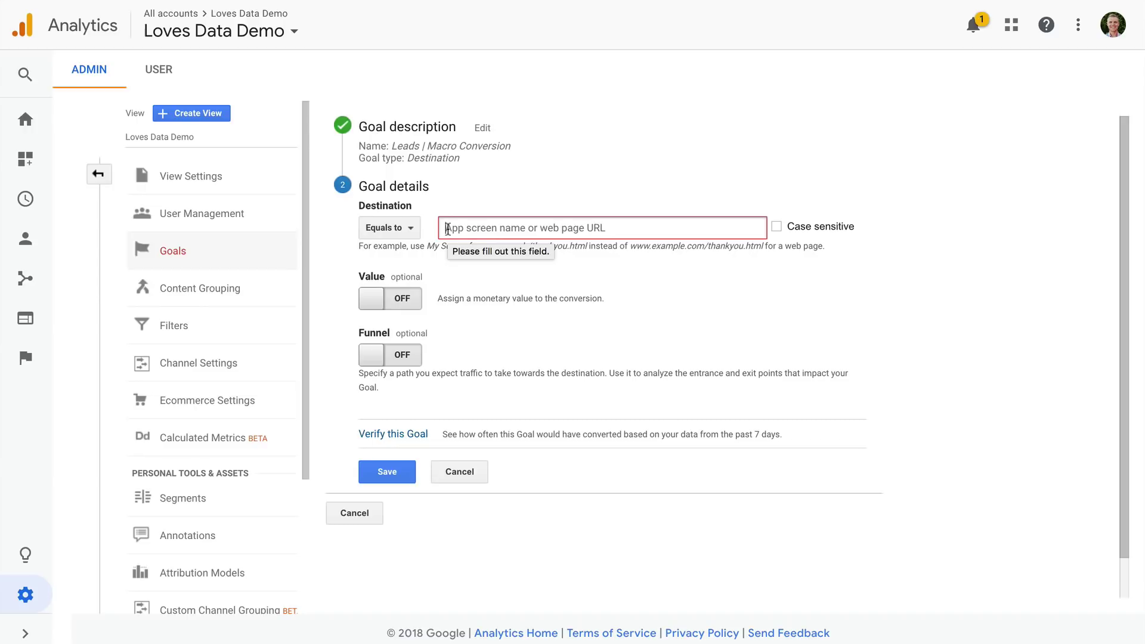
Enter /thank-you as the goal's destination page
type("/")
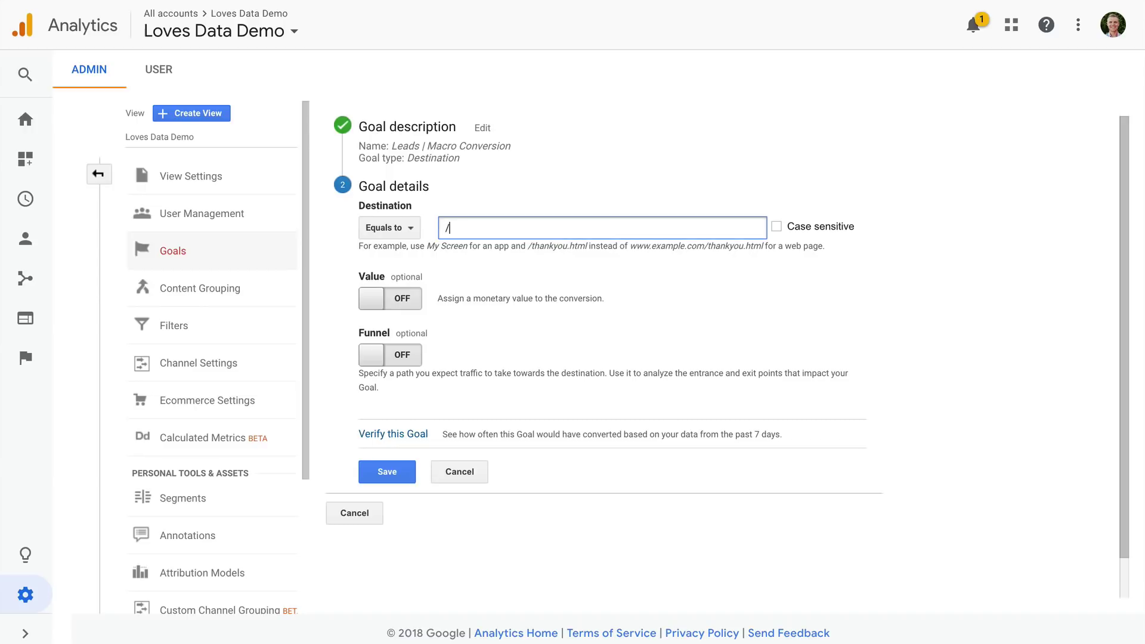
type("thank-you")
left_click(508, 266)
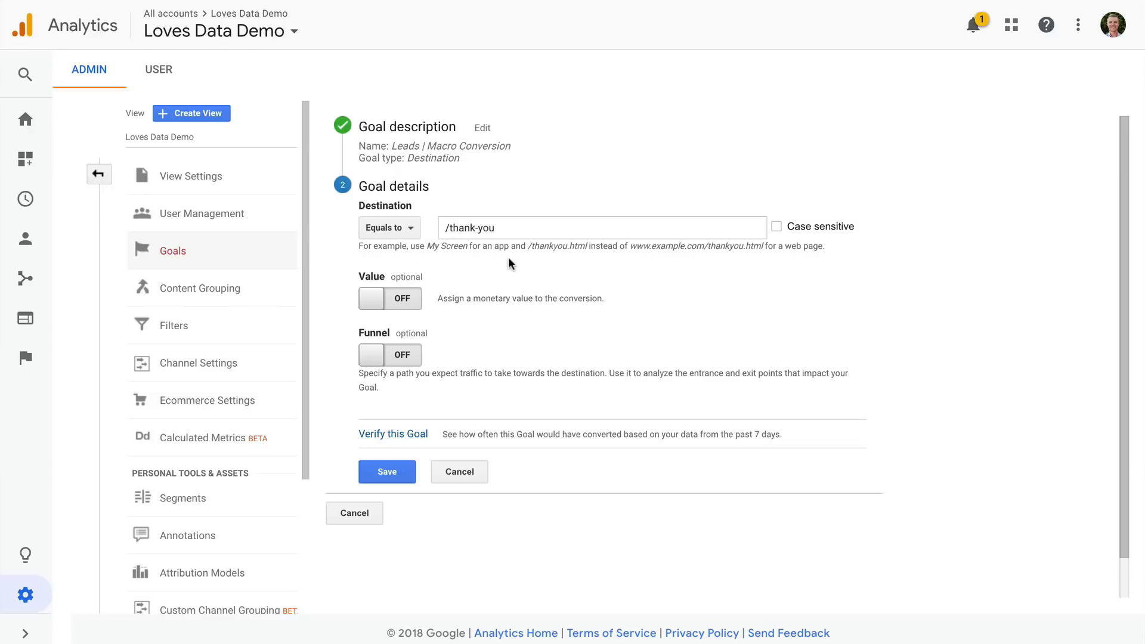
Set the /thank-you destination match type to Begins with, after briefly trying Regular expression
left_click(411, 232)
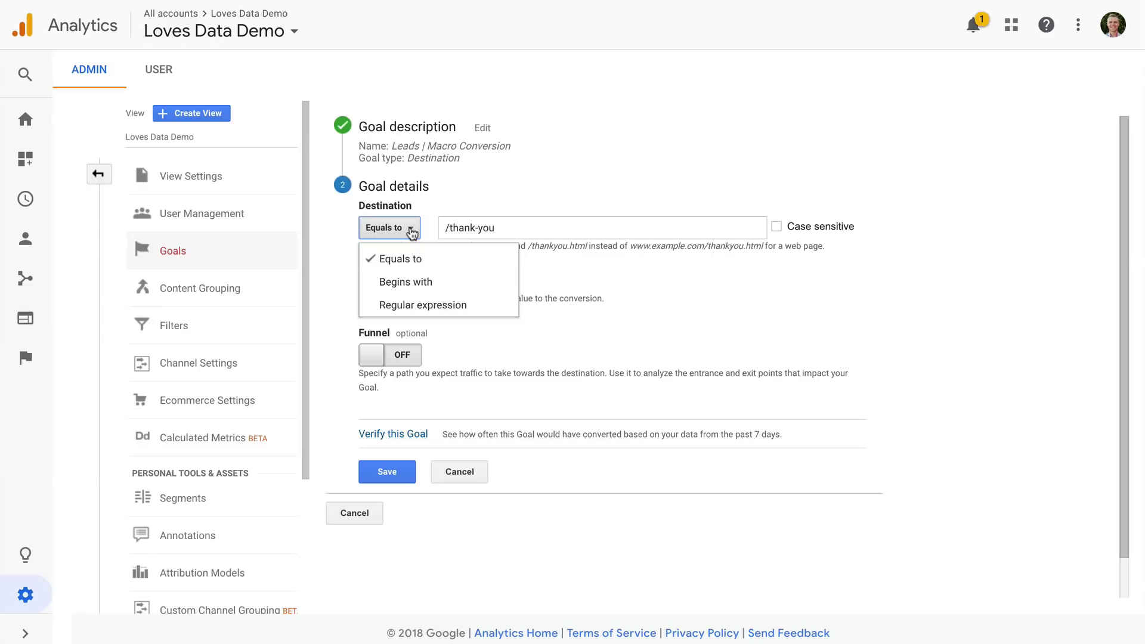
left_click(457, 288)
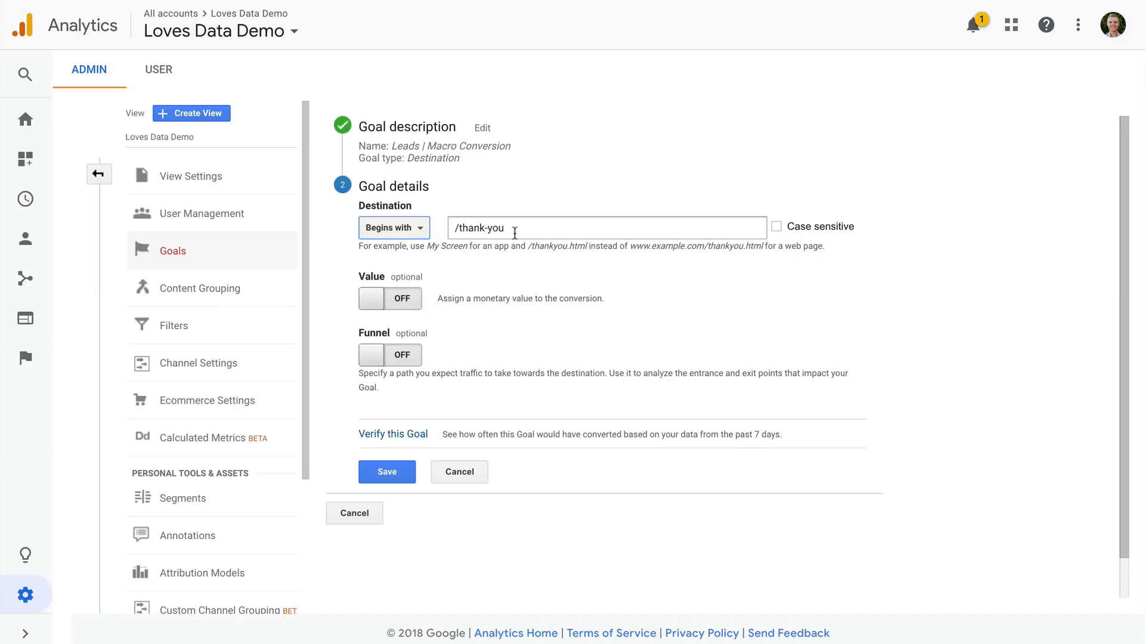
left_click(420, 228)
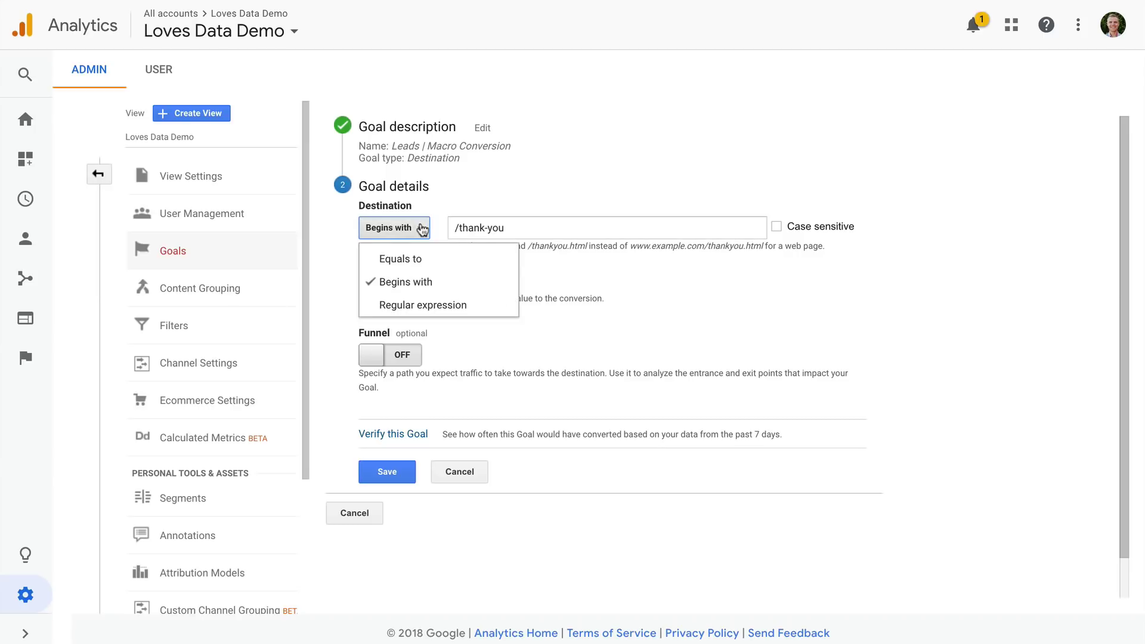
left_click(494, 310)
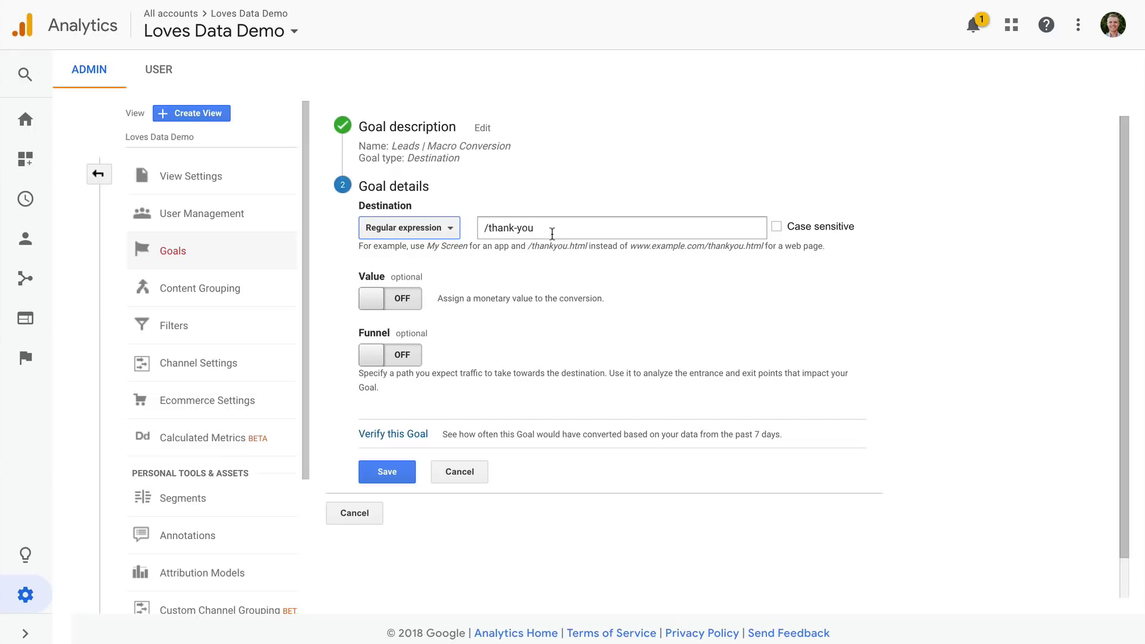
left_click(457, 236)
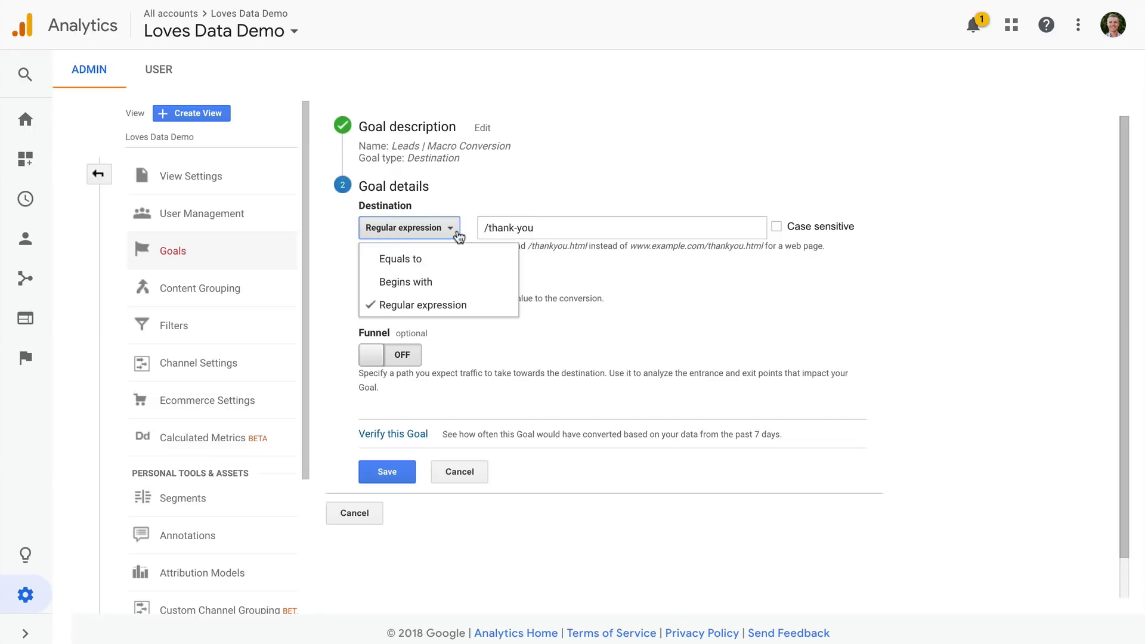
left_click(463, 282)
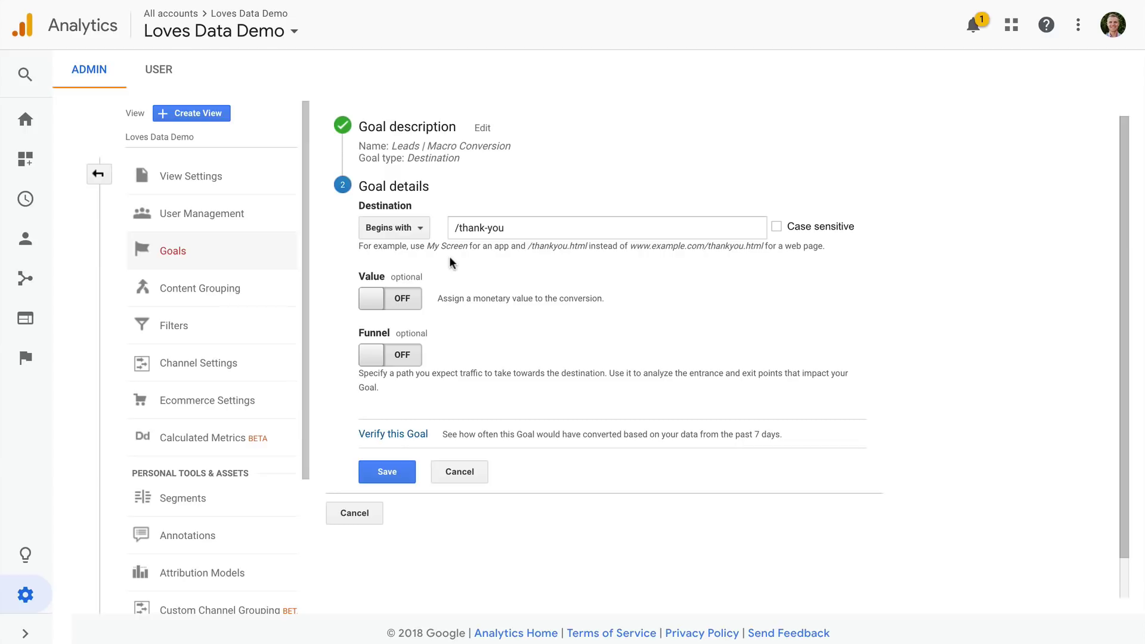
Turn on Value and give each conversion a value of 100 $USD
left_click(379, 304)
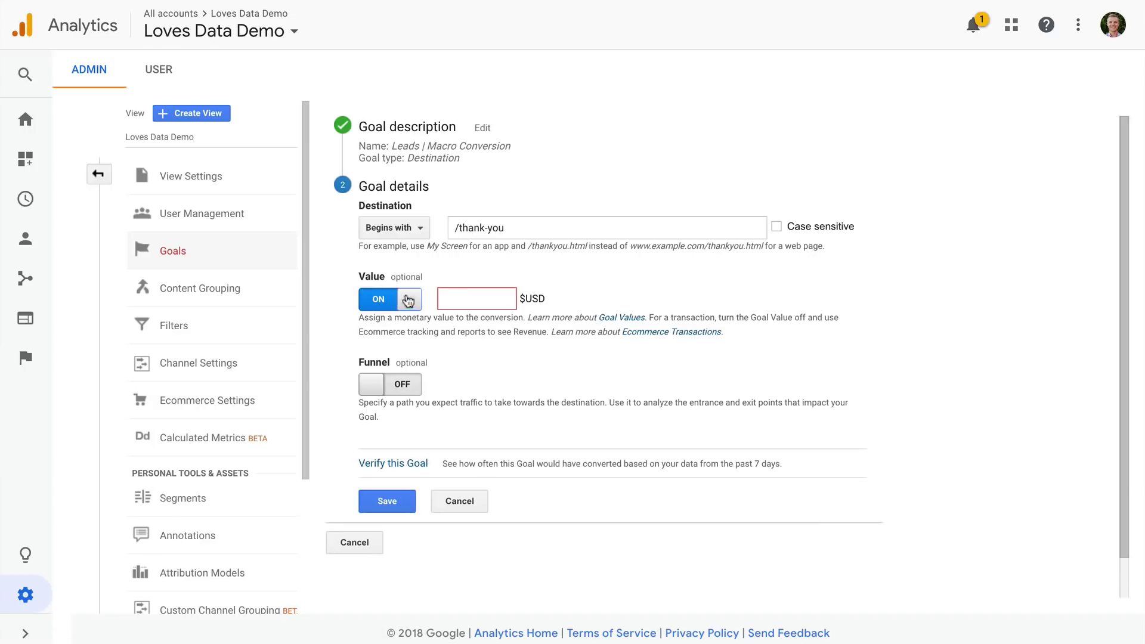
left_click(470, 299)
left_click(471, 299)
type("100")
left_click(489, 343)
Turn on the funnel with step 1 named 'Lead Form' at page /landing-page
left_click(377, 391)
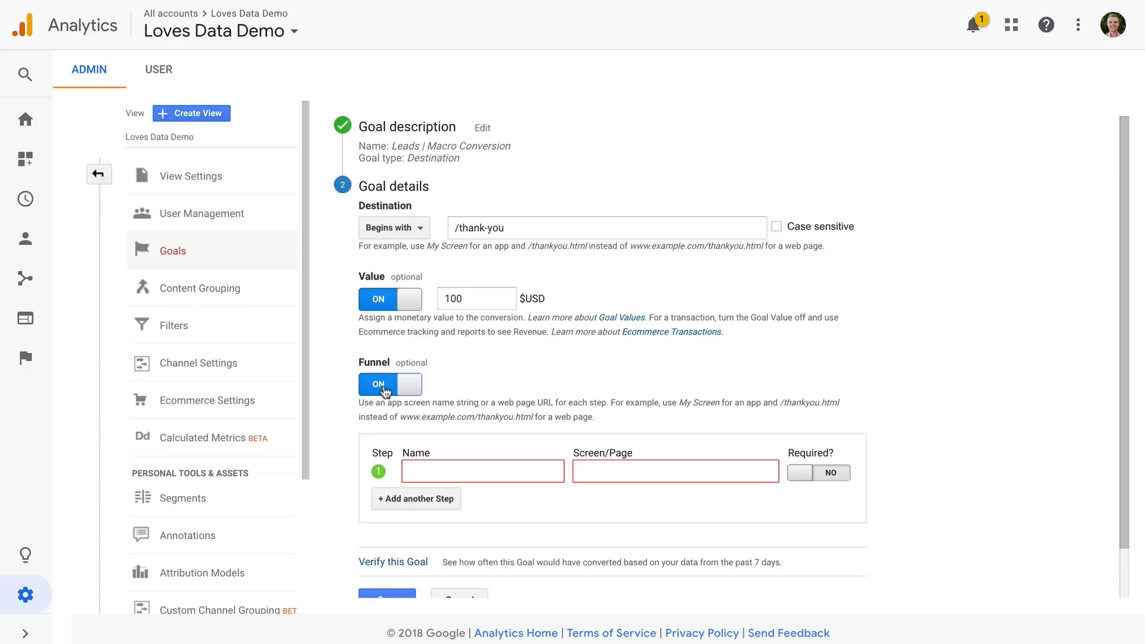
left_click(448, 473)
type("L")
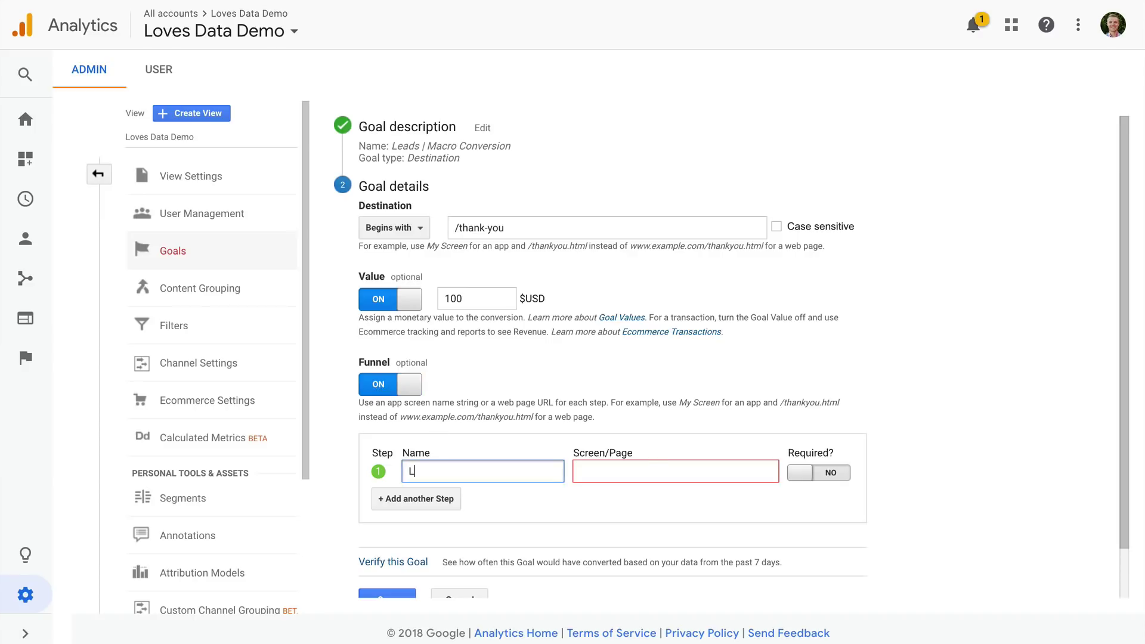
type("ead Form")
key("Tab")
type("/l")
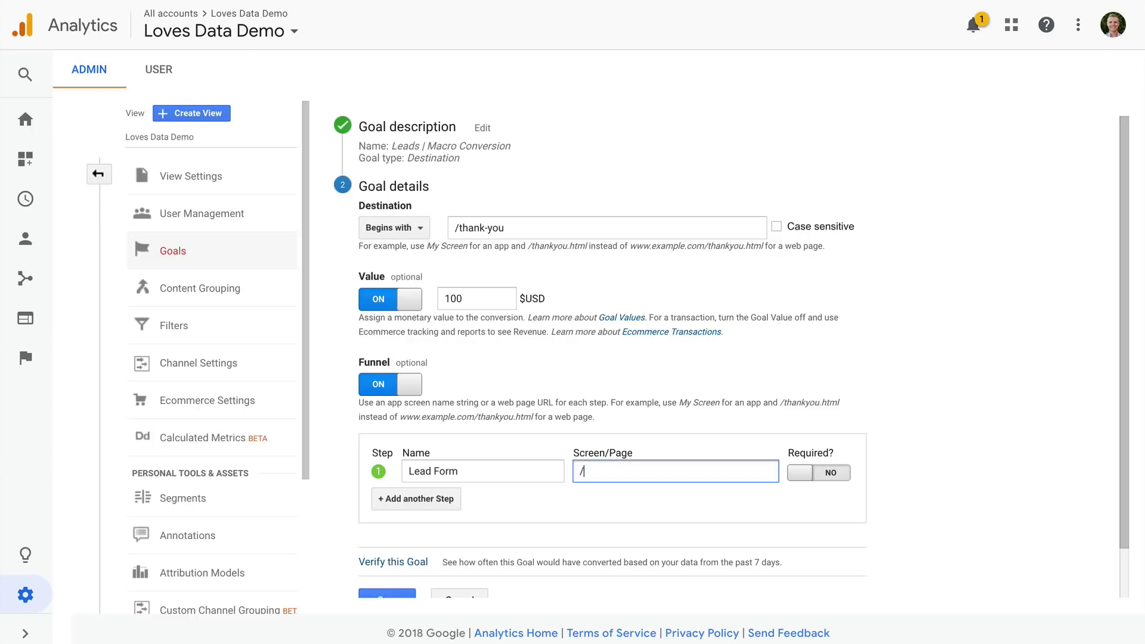
type("anding-page")
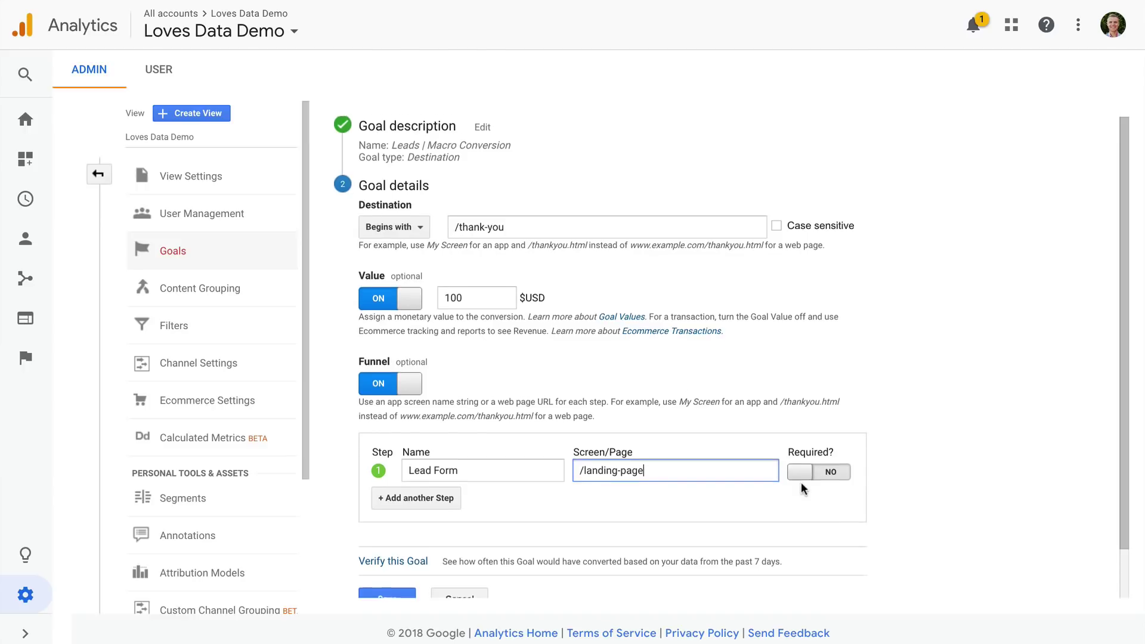
scroll(801, 485, "down", 1)
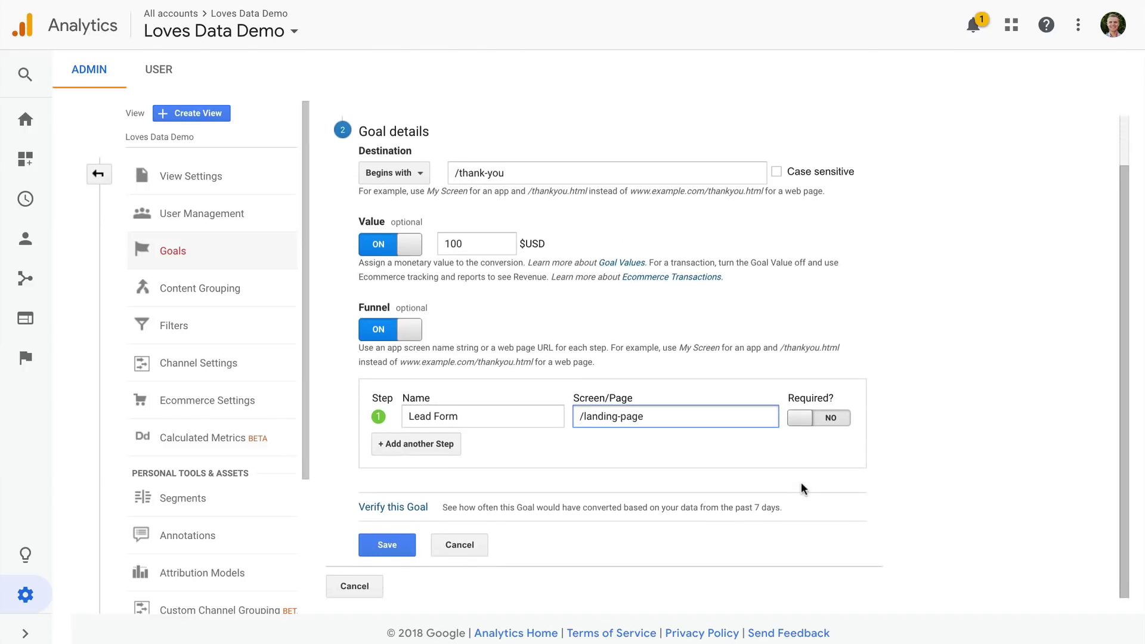
left_click(446, 447)
left_click(449, 467)
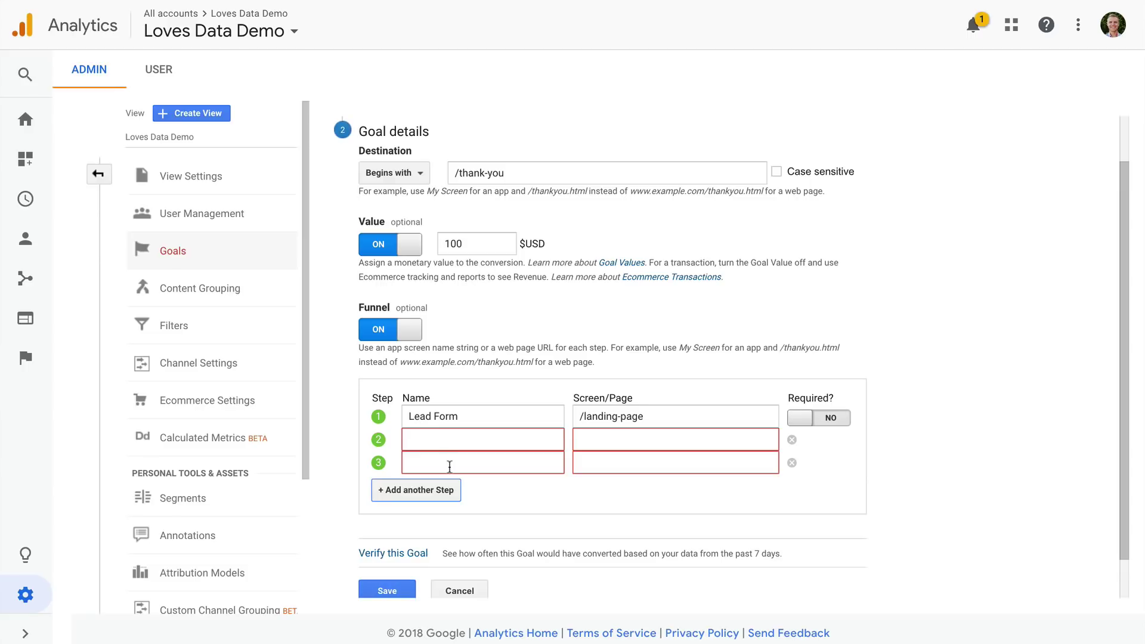
left_click(447, 492)
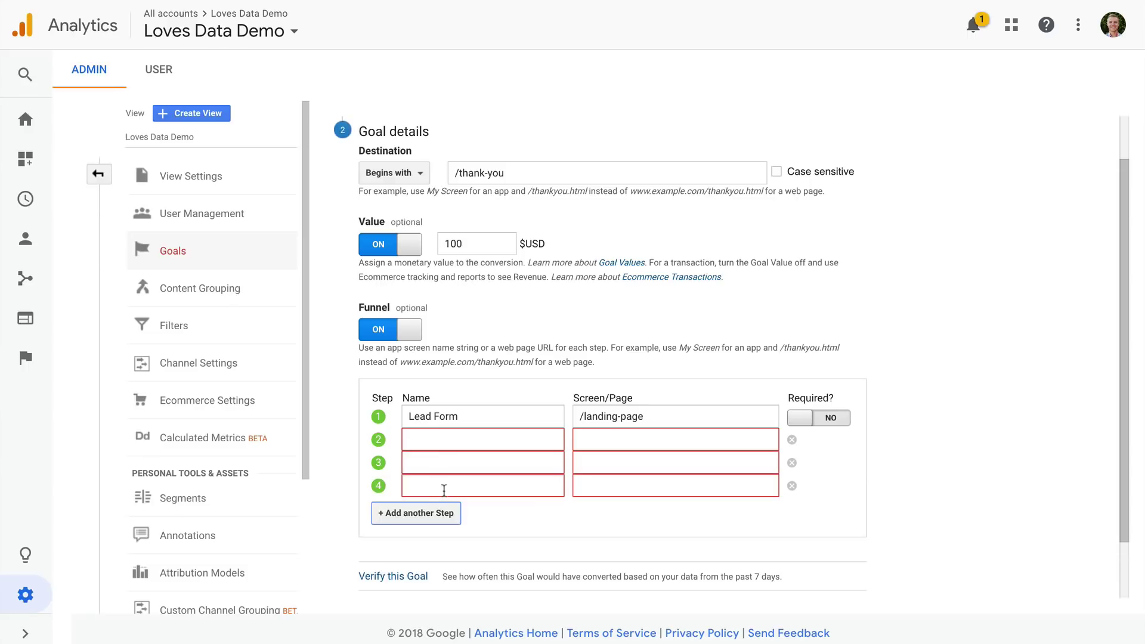
left_click(791, 487)
left_click(792, 464)
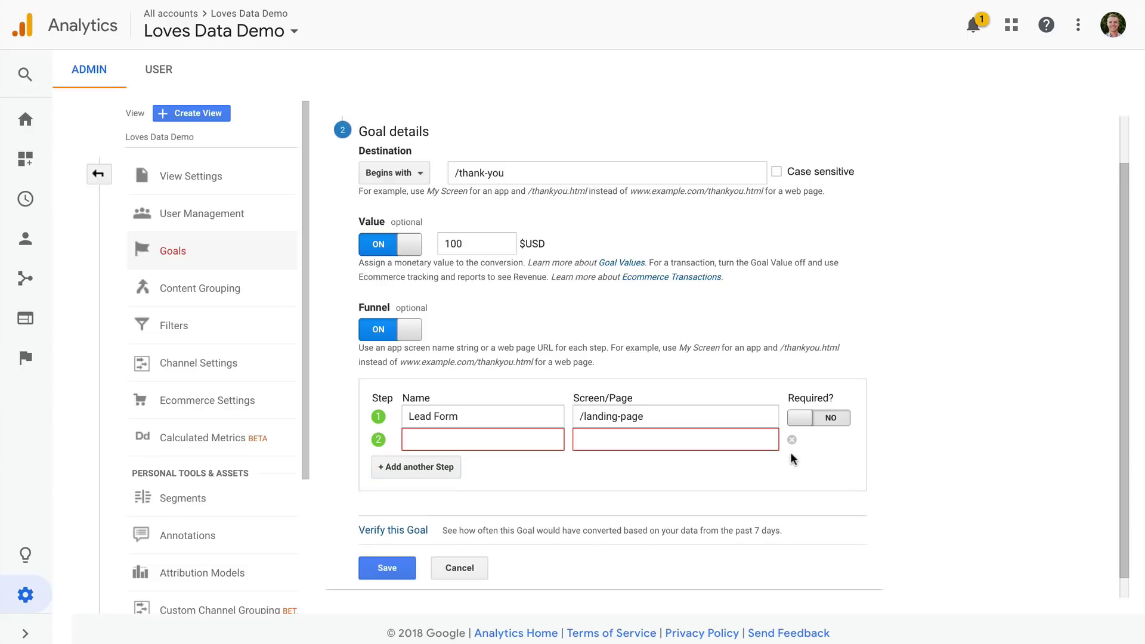
left_click(792, 440)
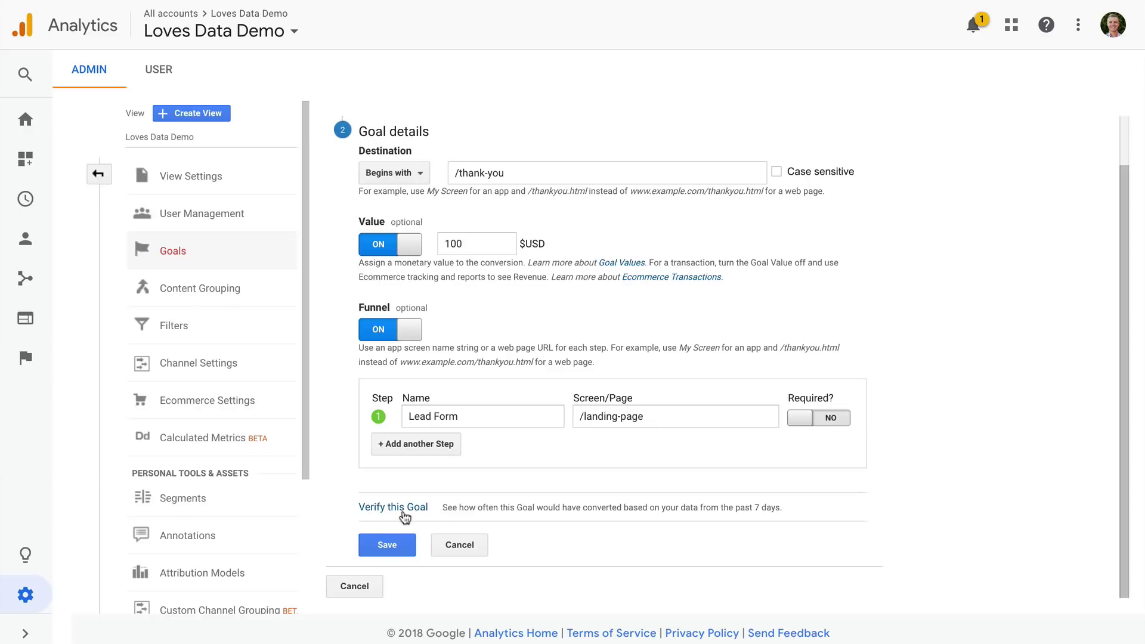
Save the goal and confirm it appears as a Destination goal with Recording on
left_click(403, 543)
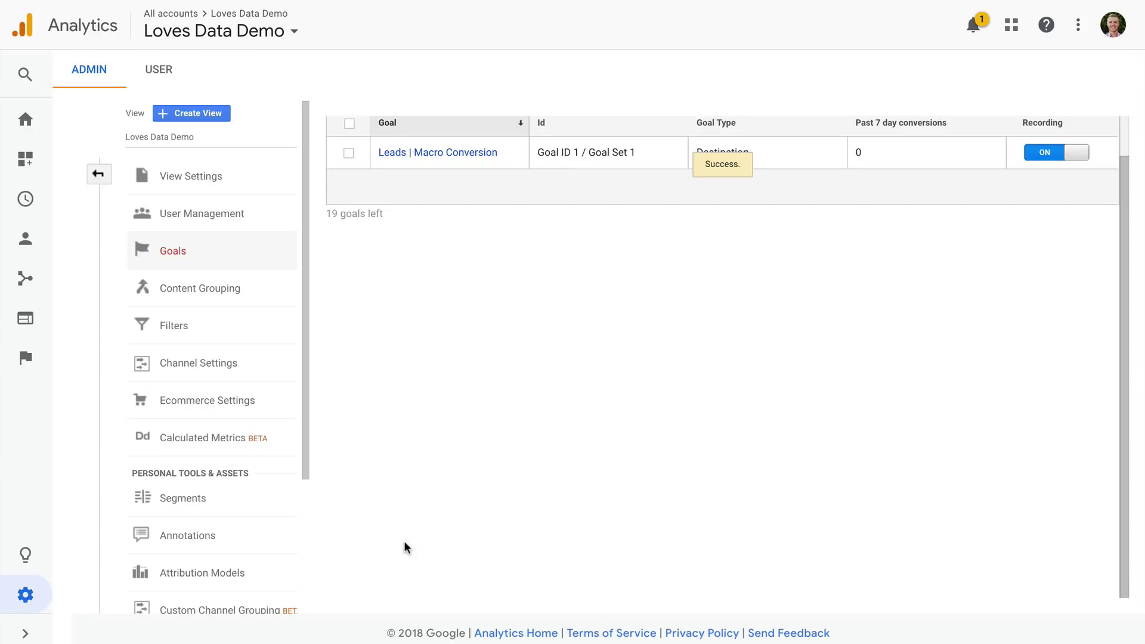
scroll(516, 317, "up", 1)
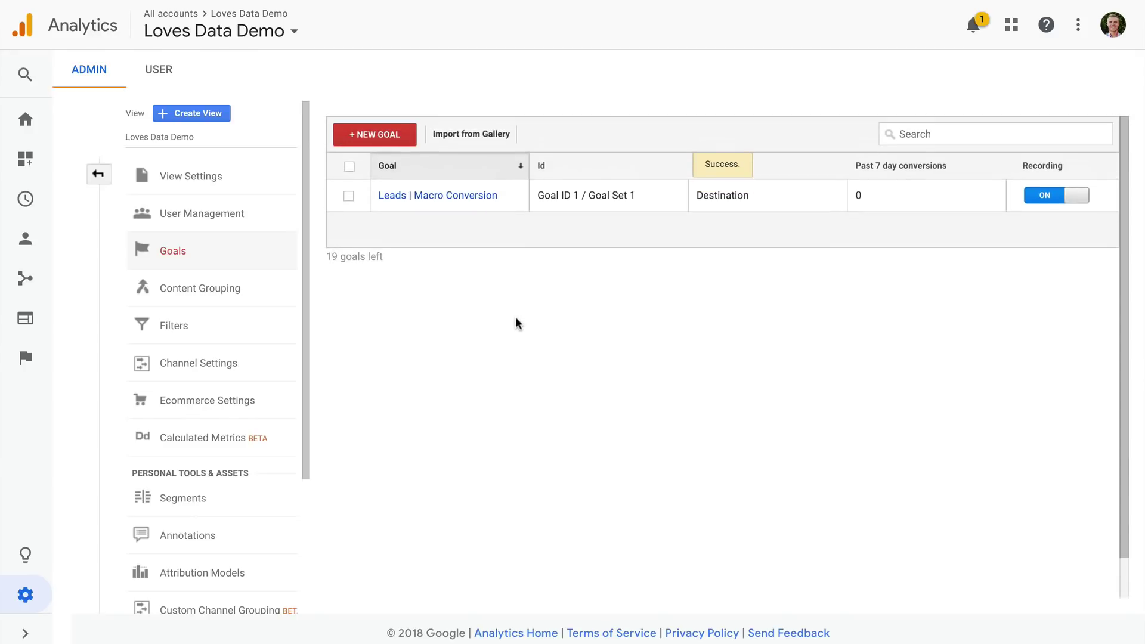